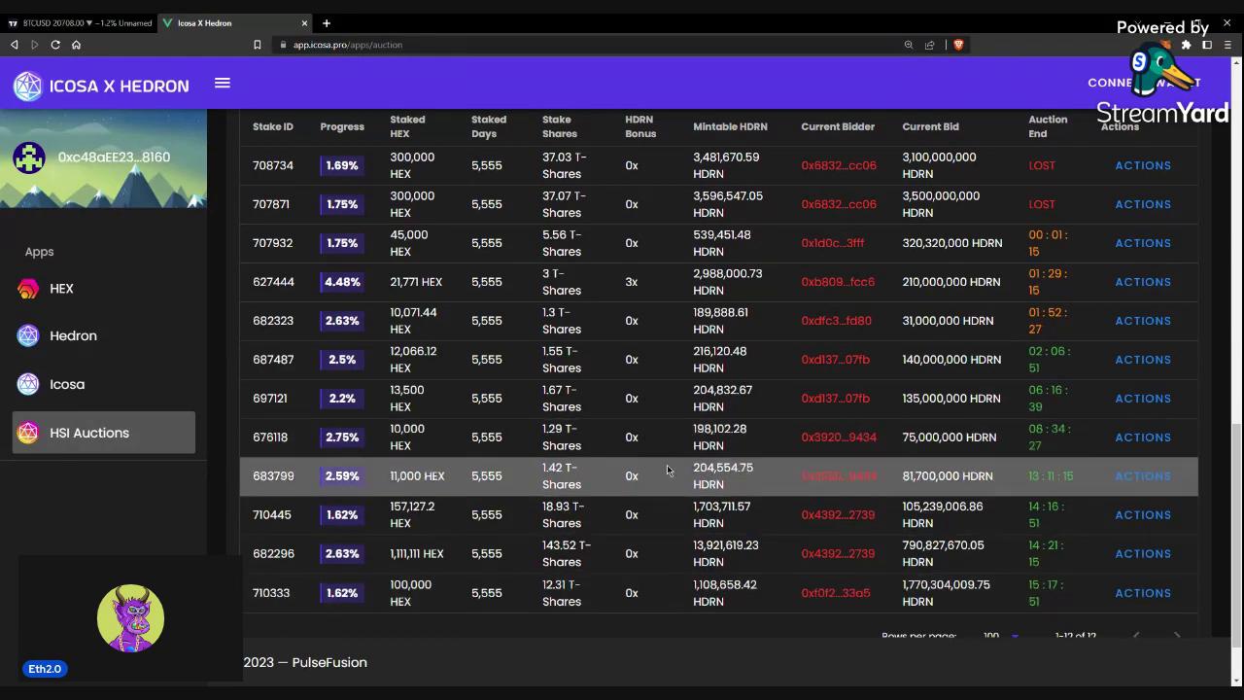
scroll(669, 467, up, 5)
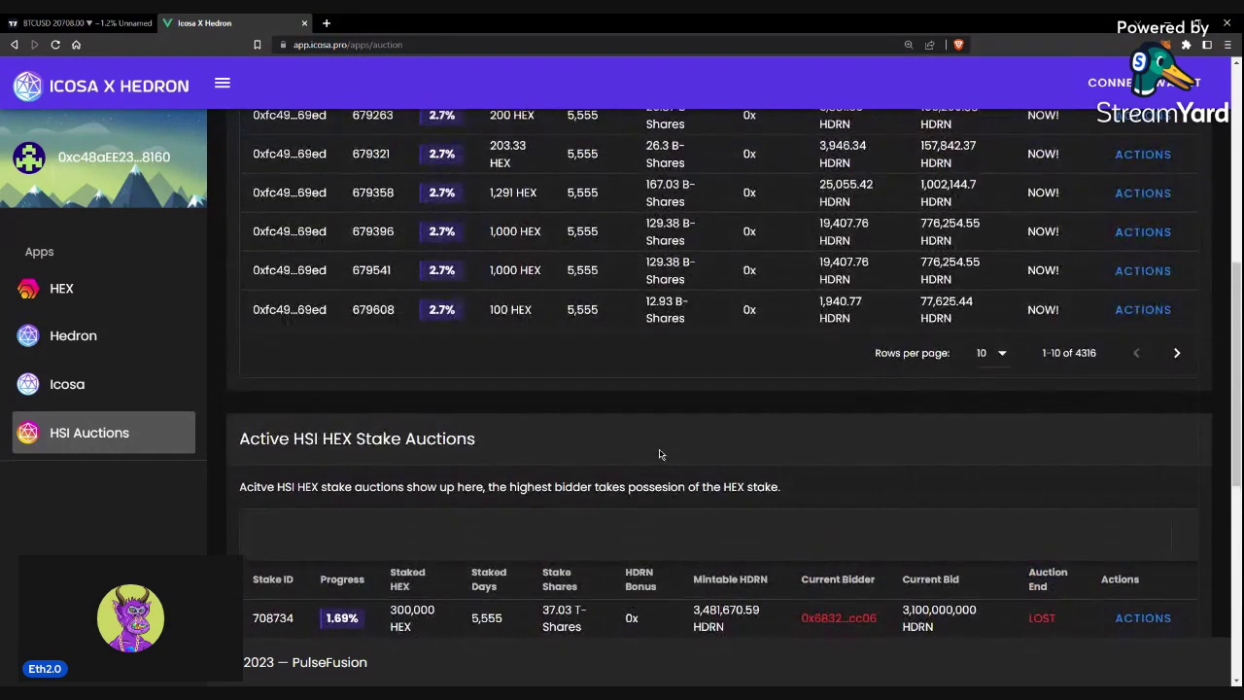
double_click(457, 19)
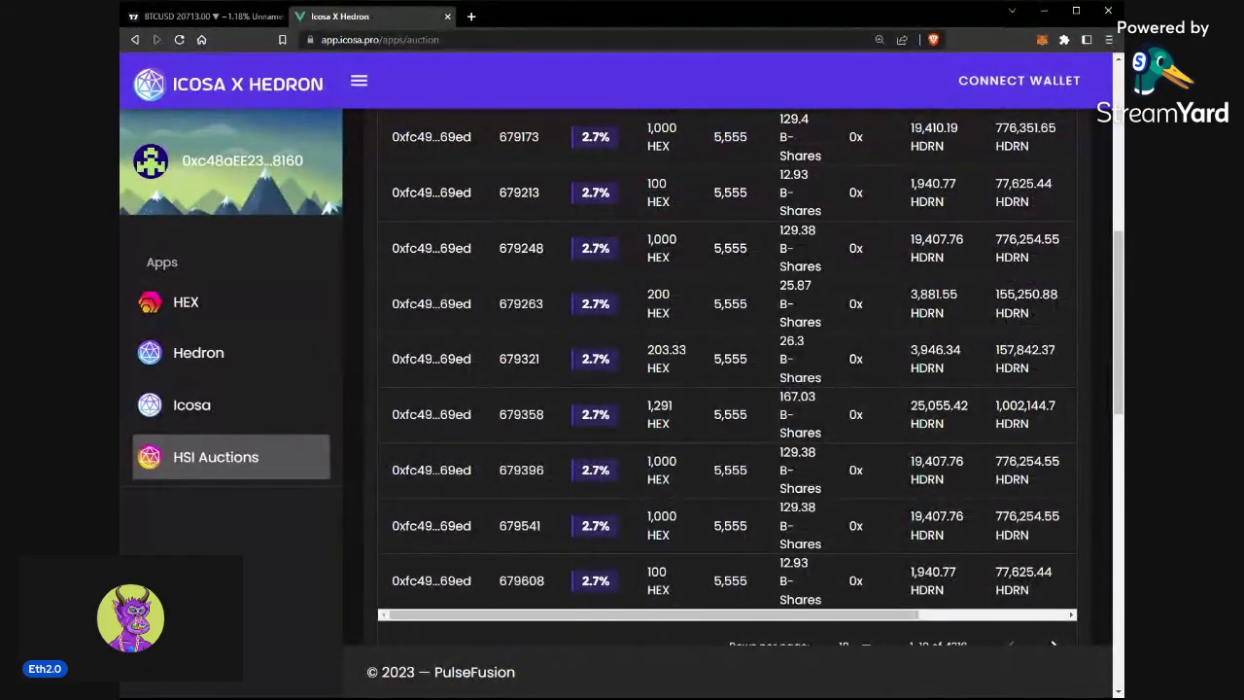
key(super+Up)
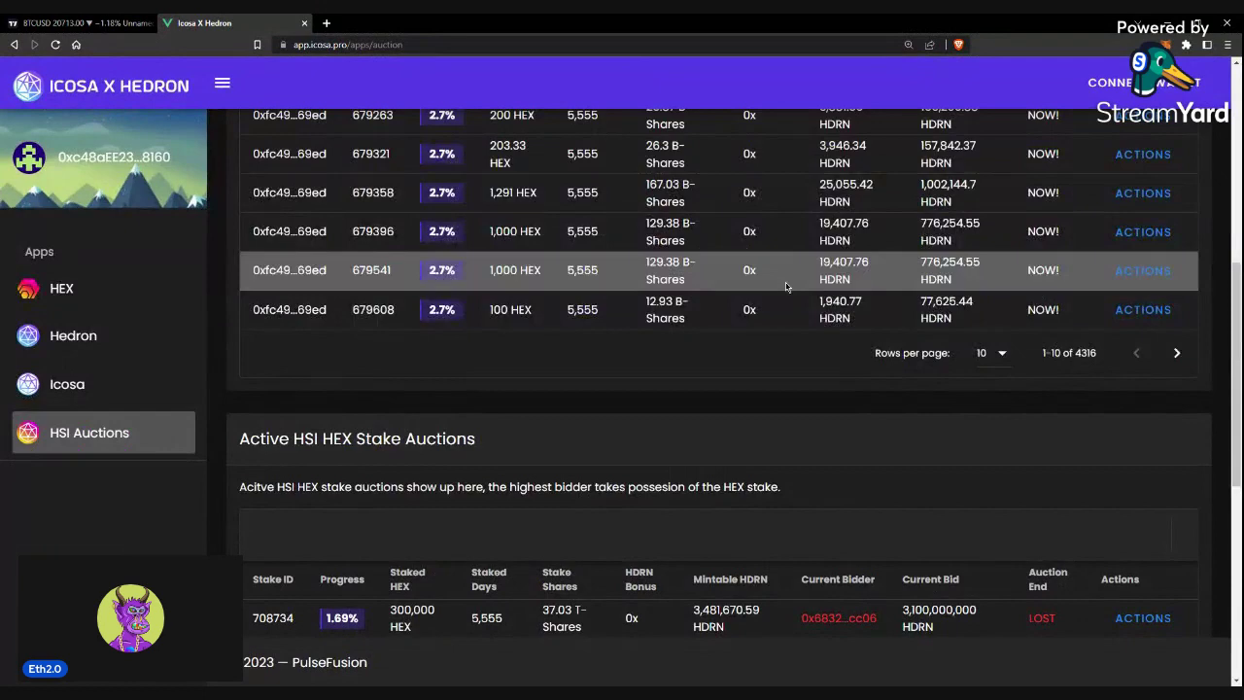
scroll(786, 286, up, 8)
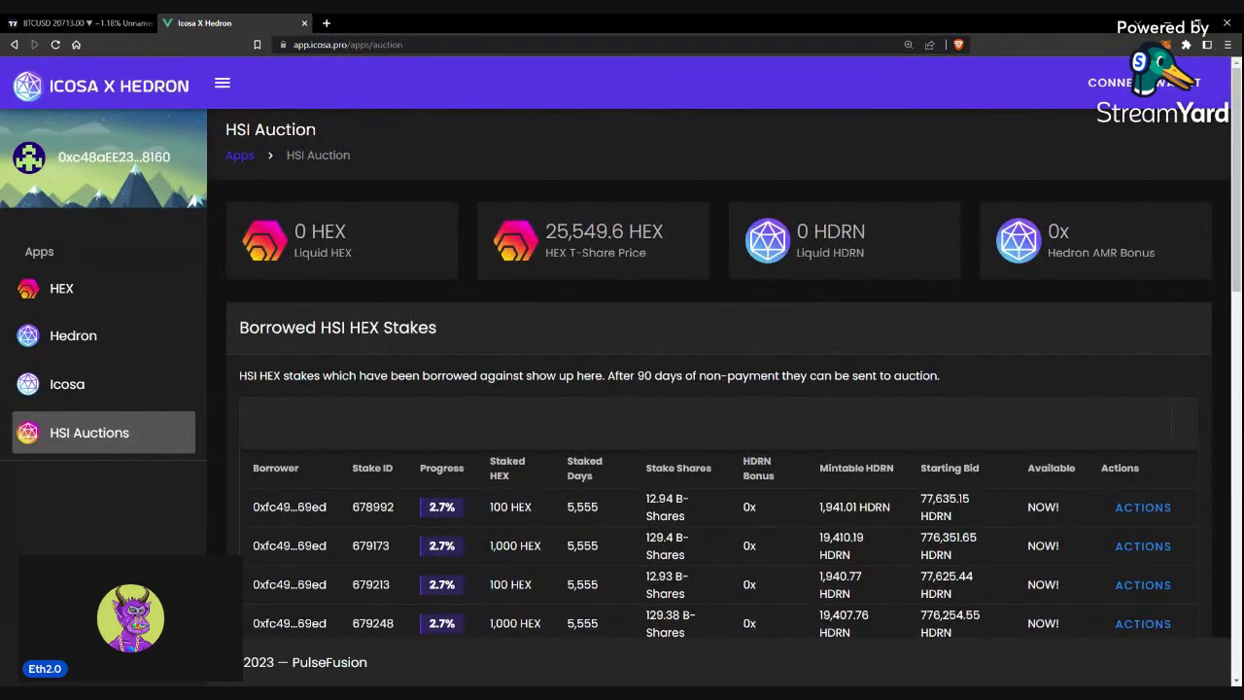
- View the HEX native staking page, and the encapsulated stakes and Tokenized HSI NFTs on the Hedron page
click(132, 289)
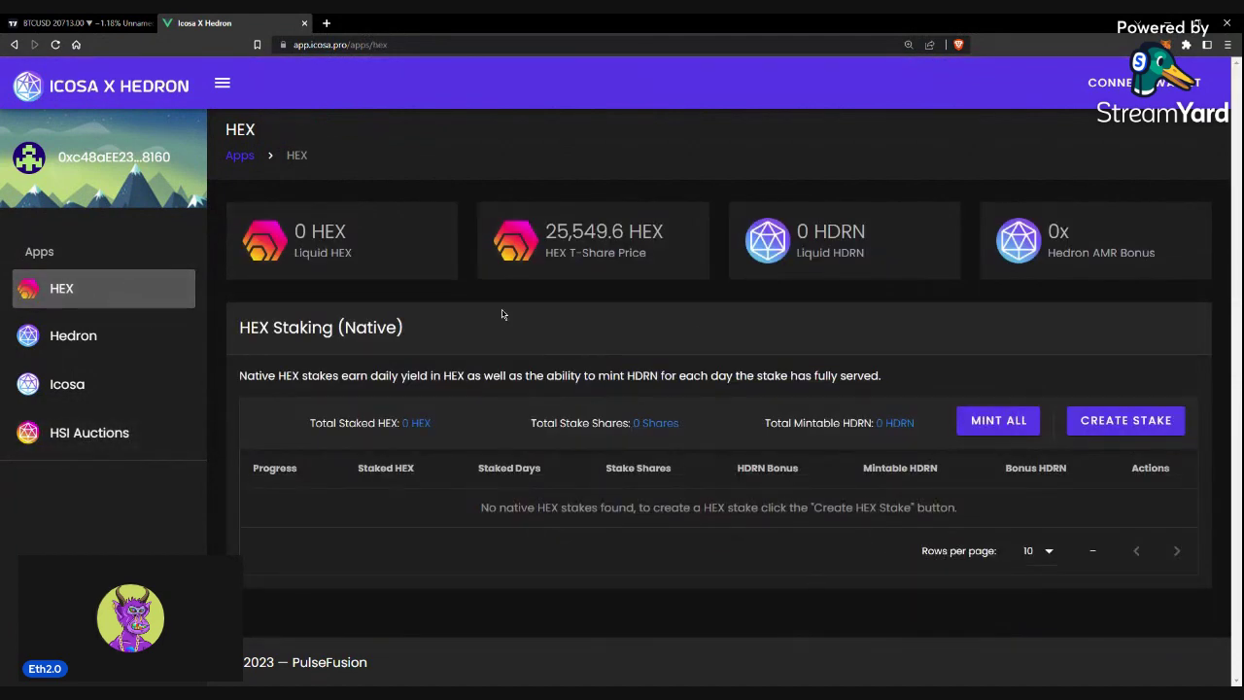
click(185, 335)
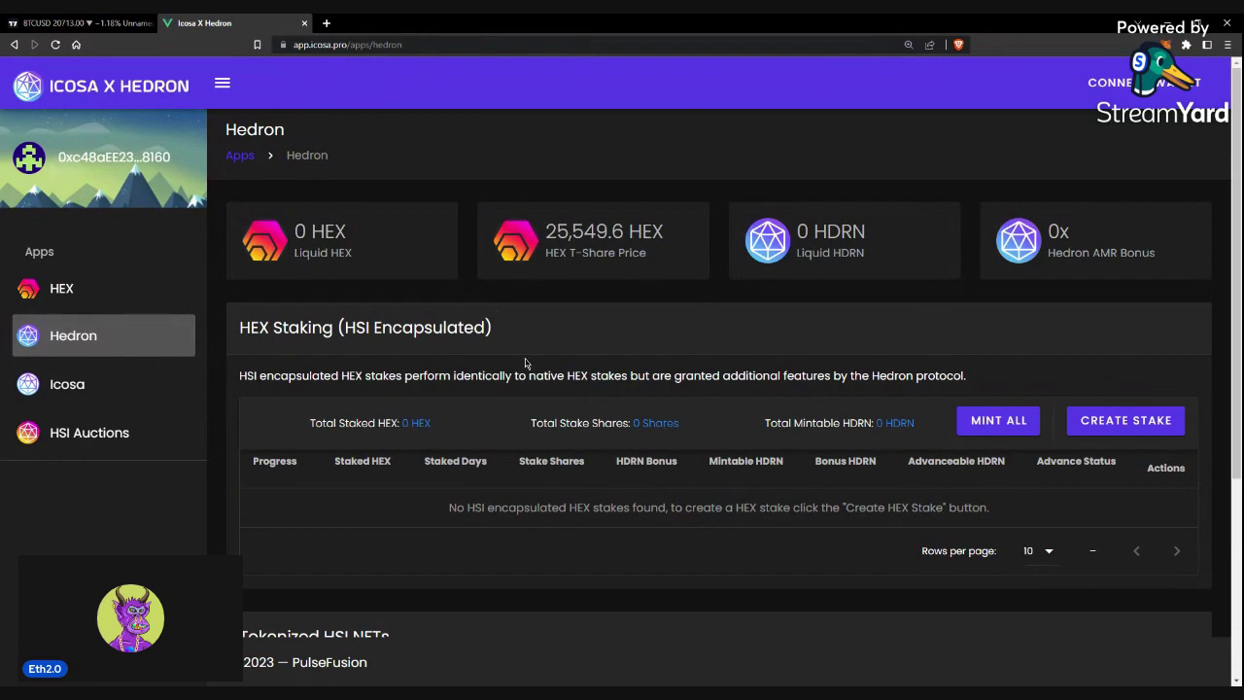
scroll(525, 362, down, 3)
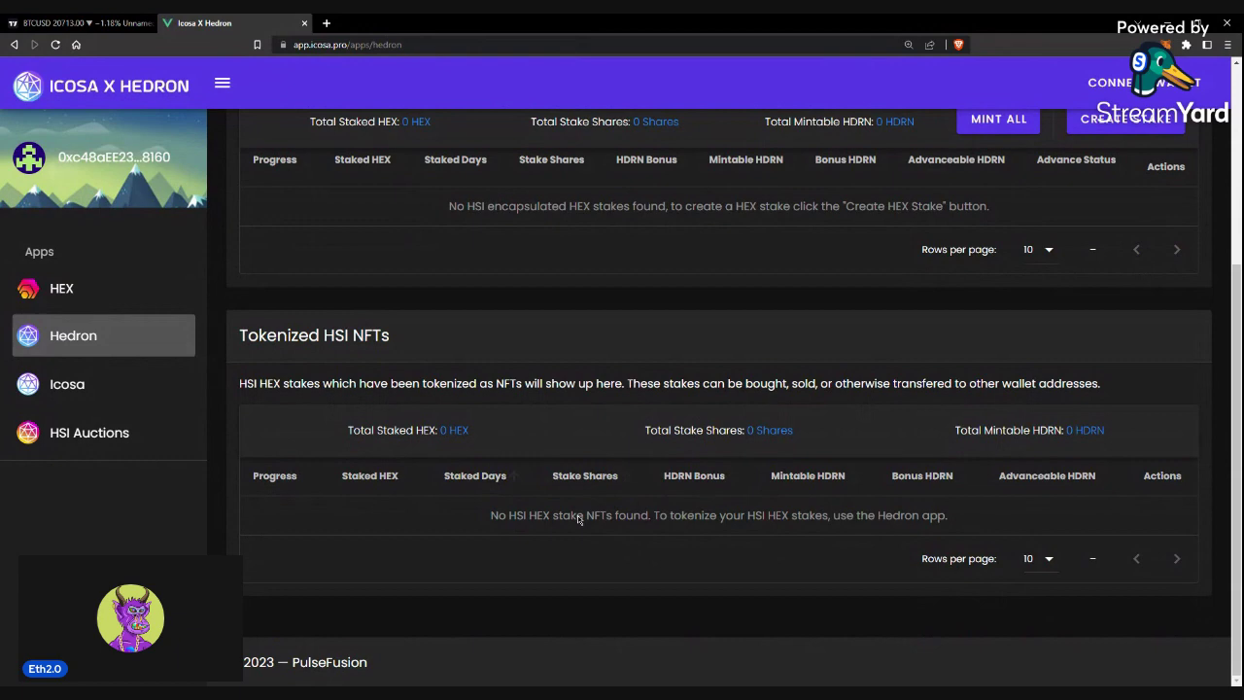
- Open the Icosa page and look over its ICSA and HDRN staking sections
click(16, 386)
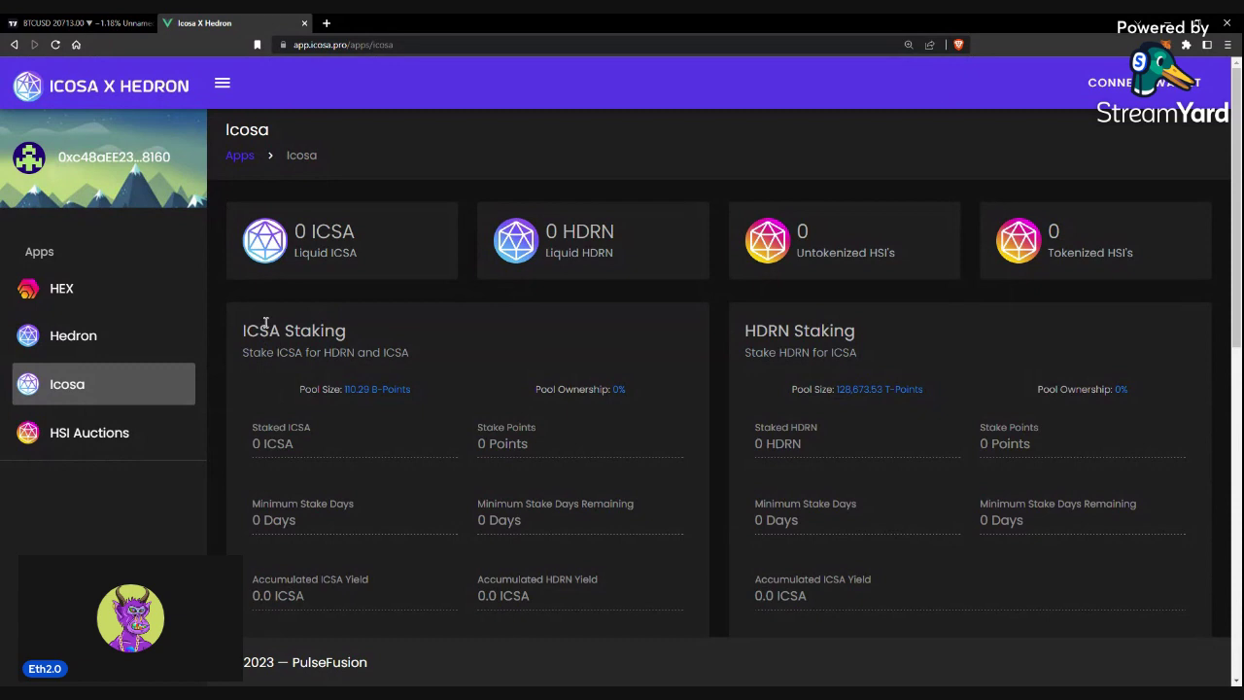
scroll(442, 484, down, 2)
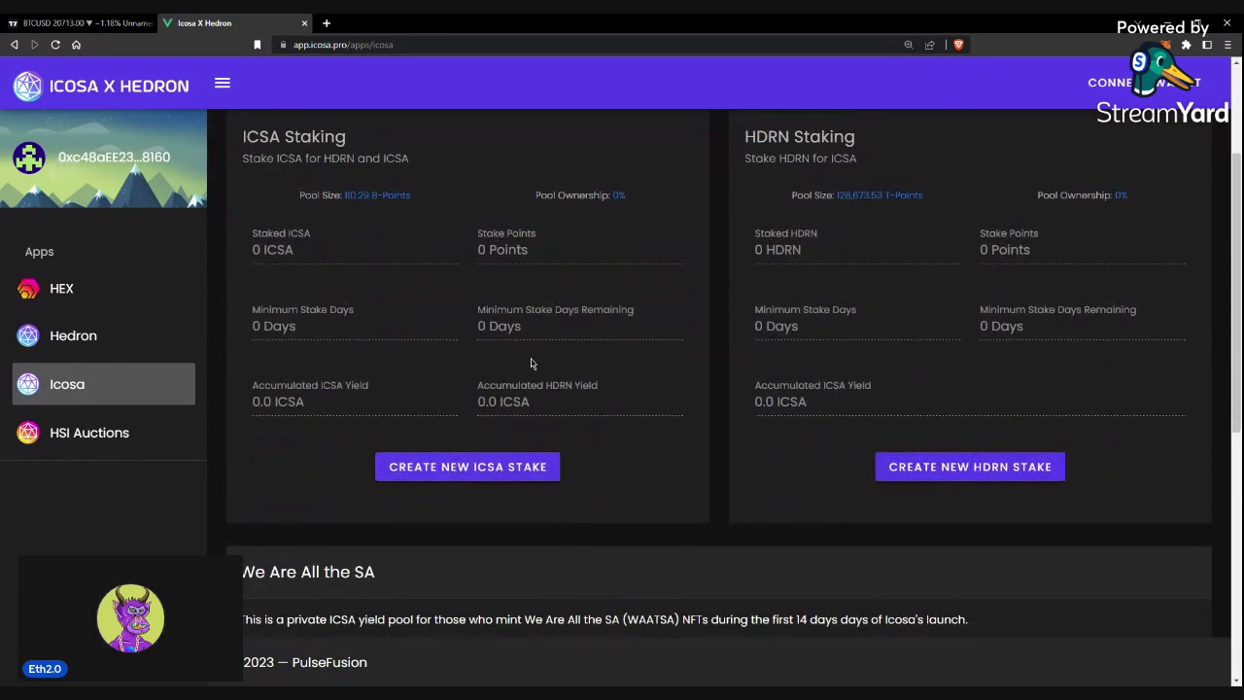
scroll(711, 473, up, 2)
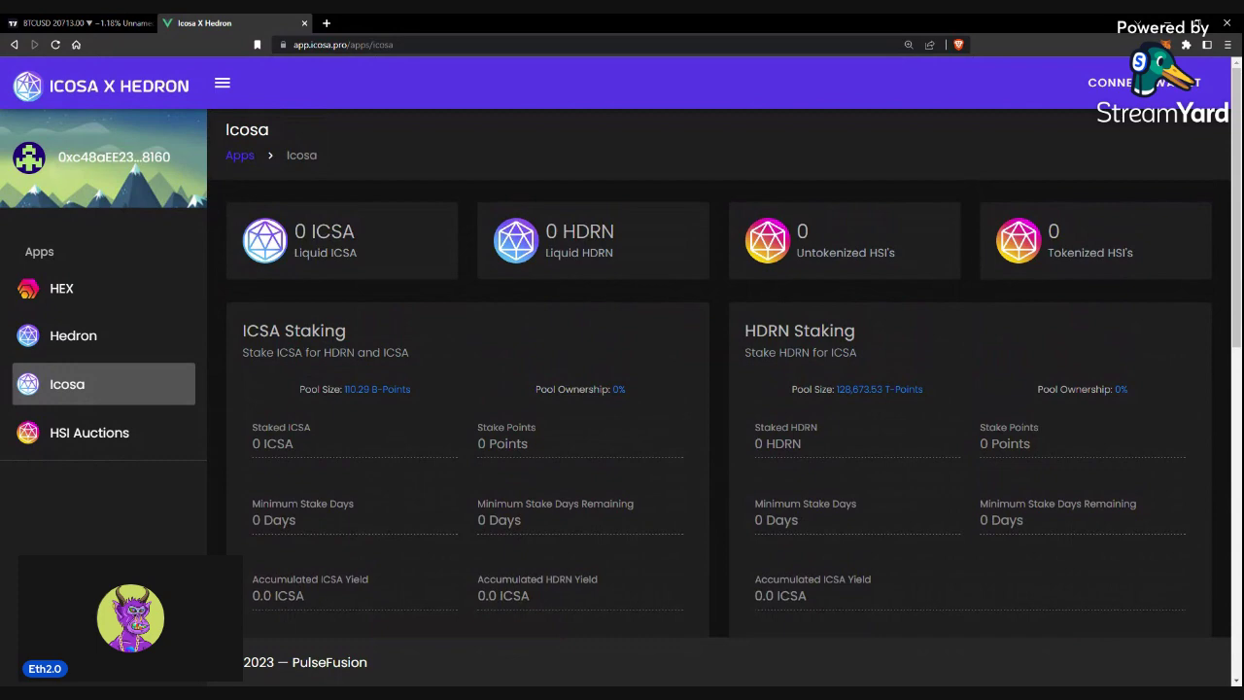
- Start a new ICSA stake filled with the maximum ICSA amount, and cancel it without staking
scroll(683, 408, down, 1)
click(472, 534)
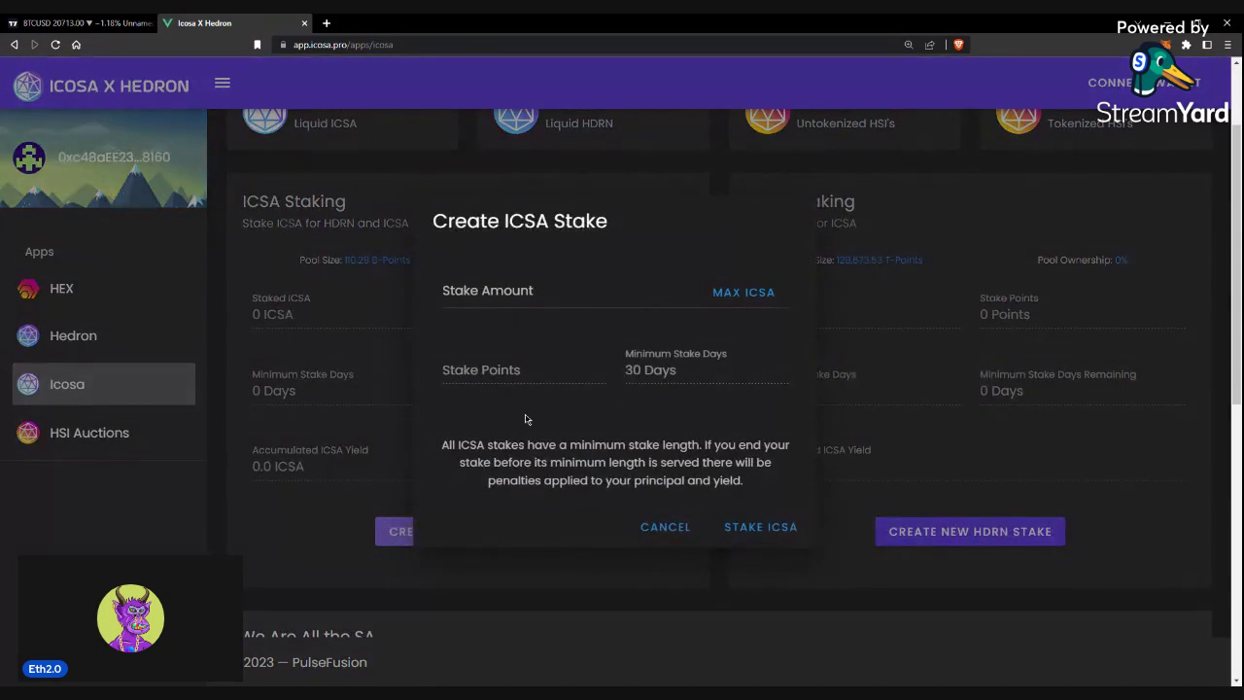
click(764, 298)
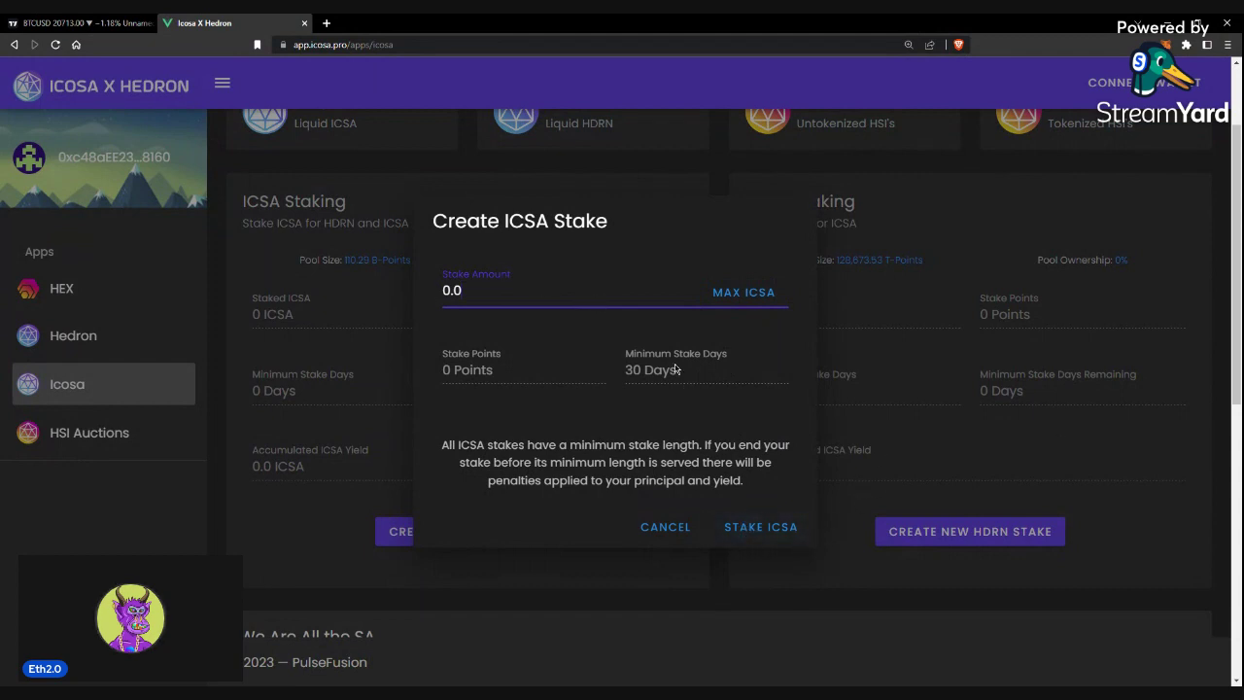
click(663, 399)
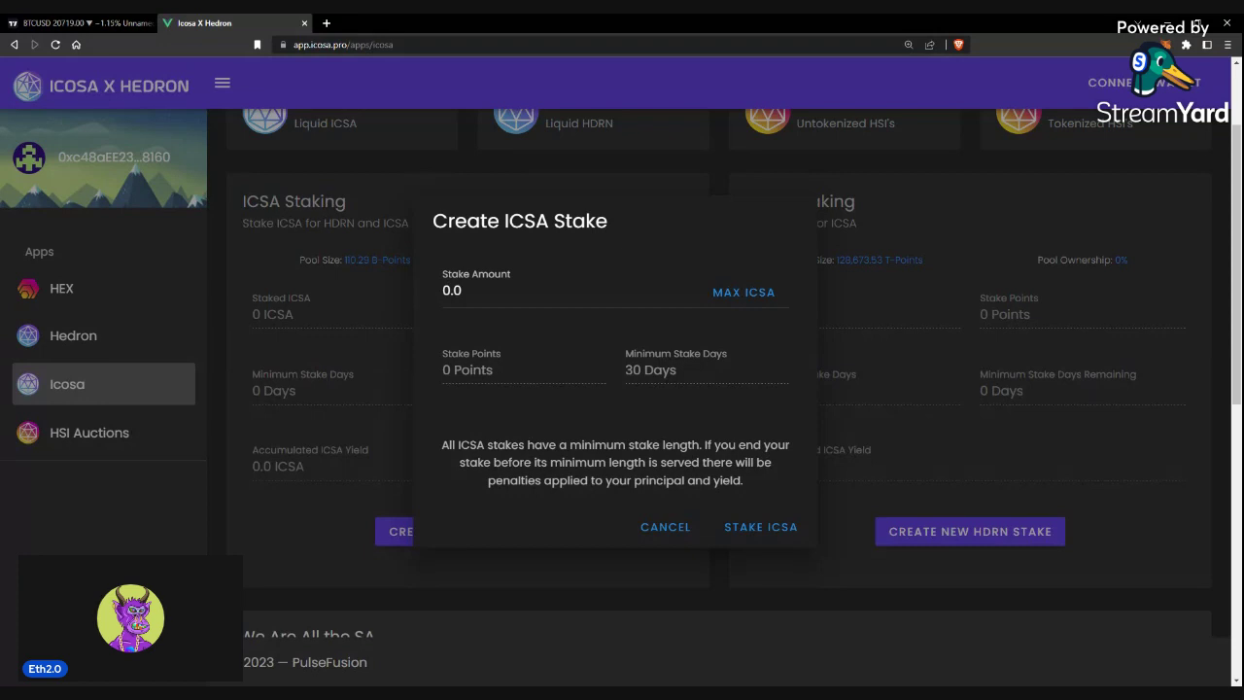
click(664, 527)
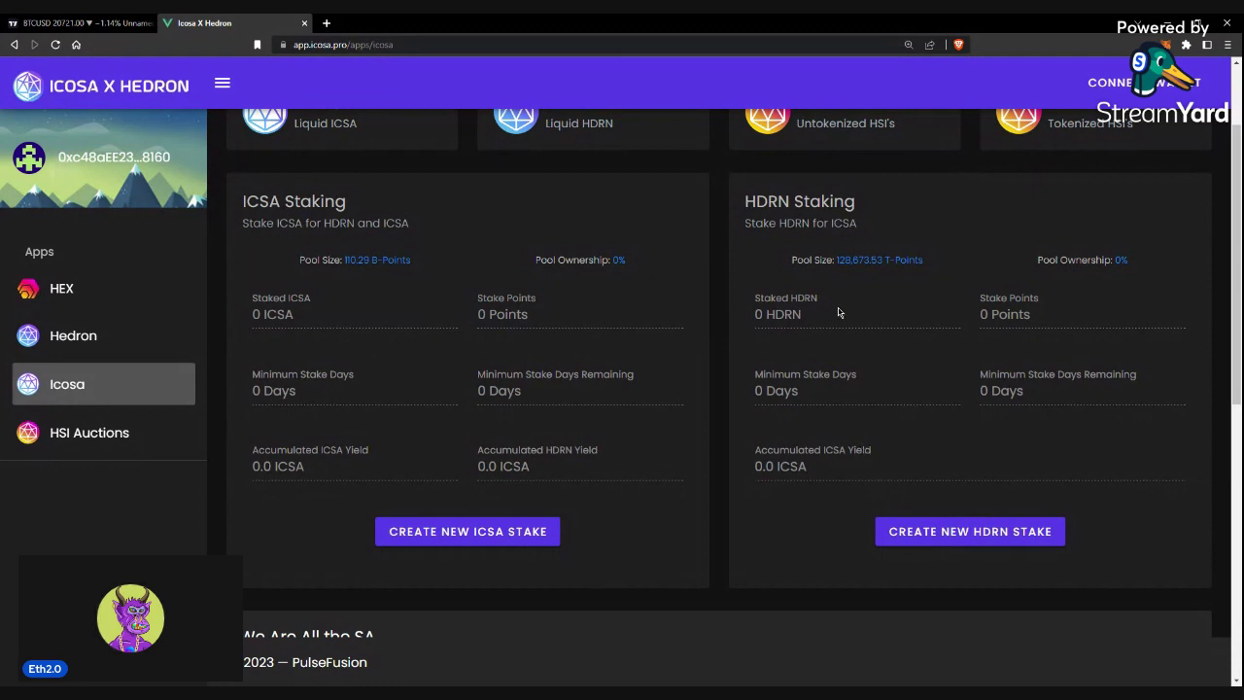
- Examine the We Are All the SA pool and HSI Buy-Back sections of the Icosa page
scroll(836, 312, down, 2)
scroll(833, 312, up, 2)
scroll(512, 423, down, 5)
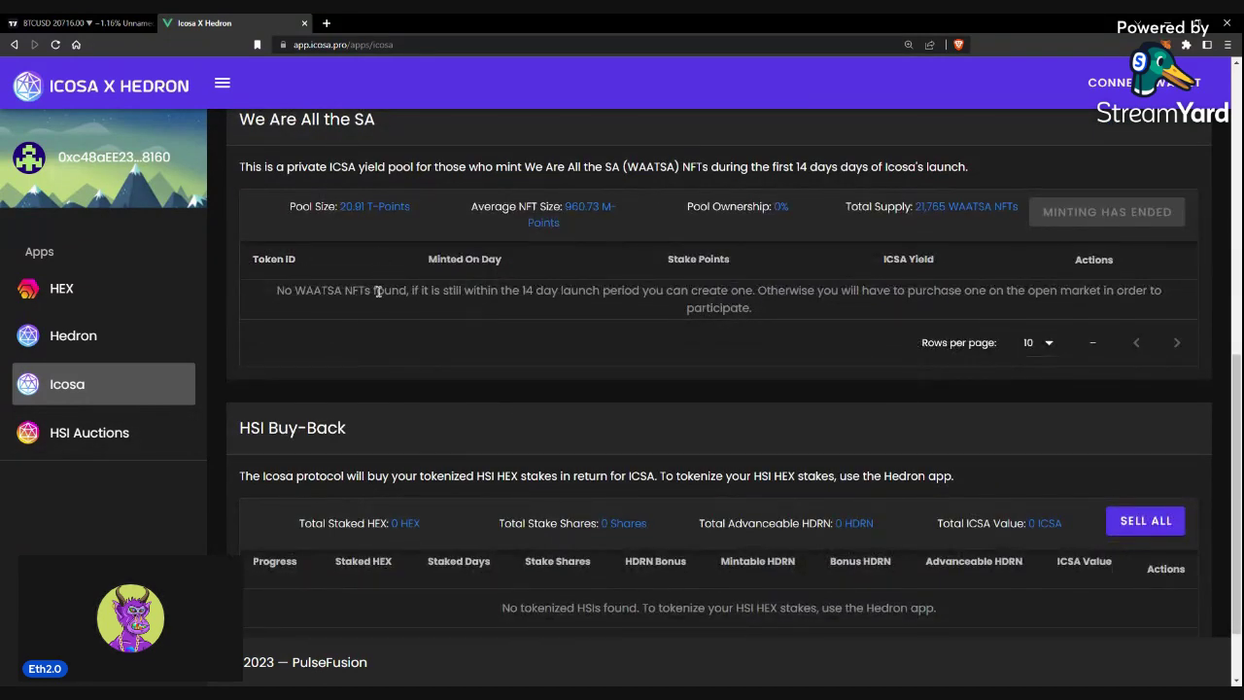
scroll(785, 314, down, 1)
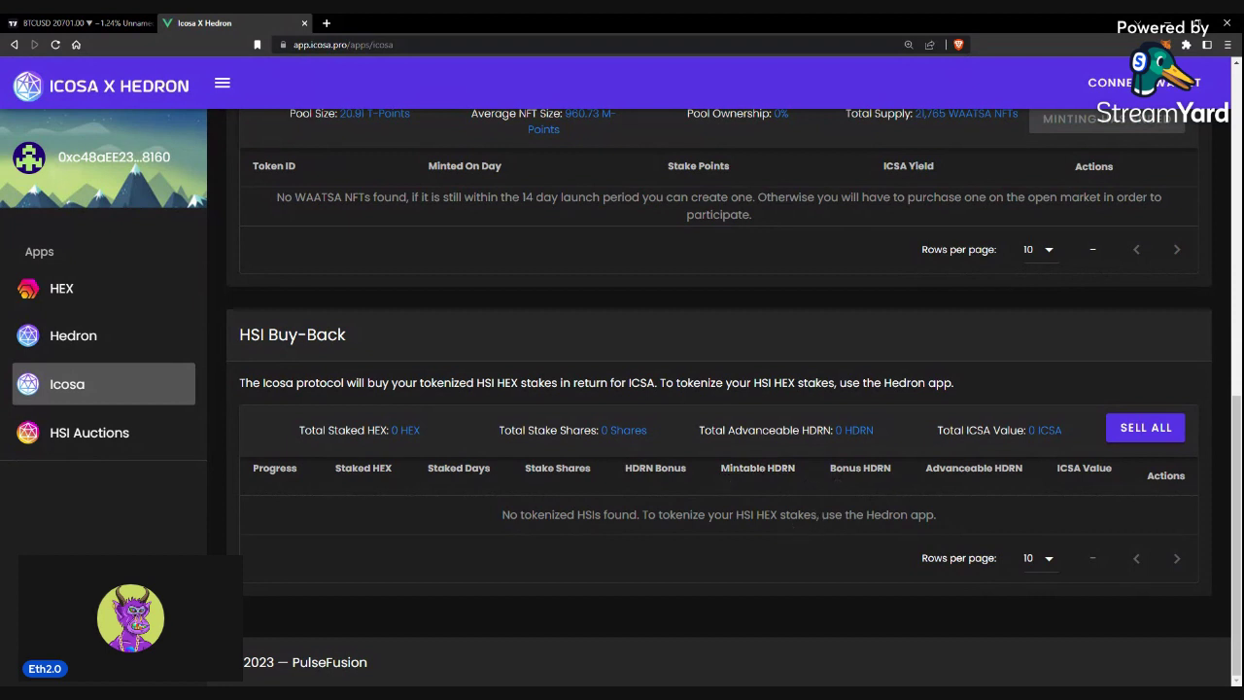
scroll(792, 532, up, 8)
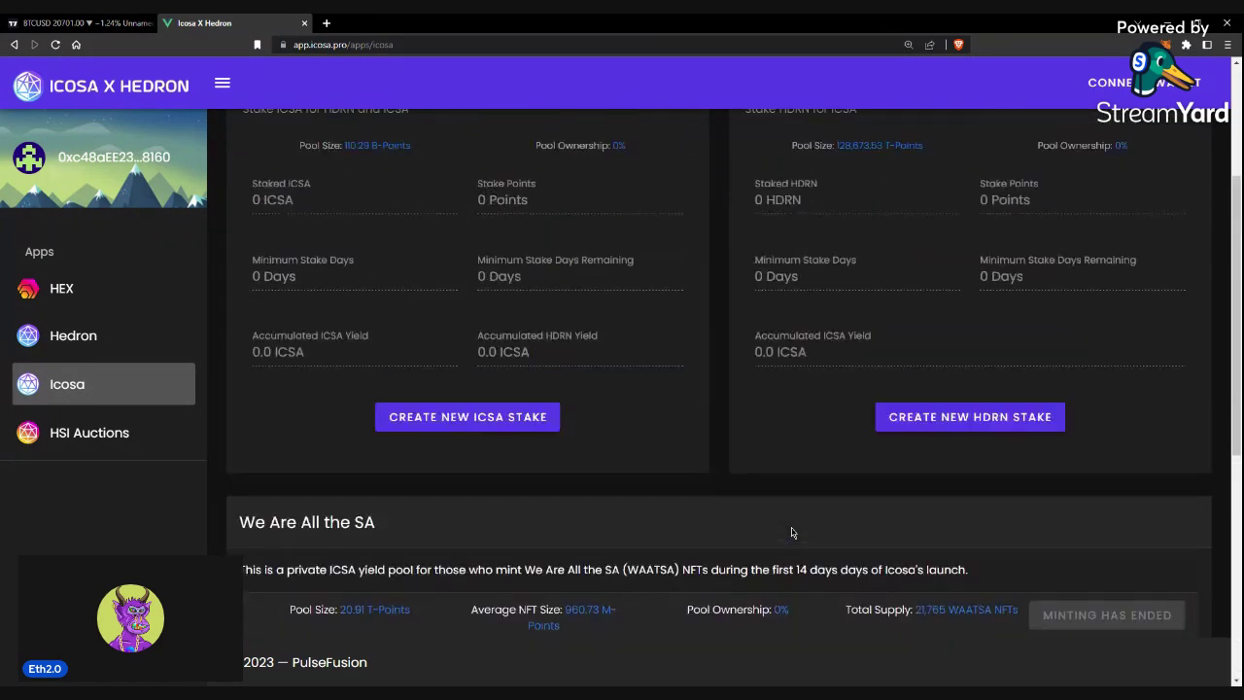
scroll(792, 531, down, 2)
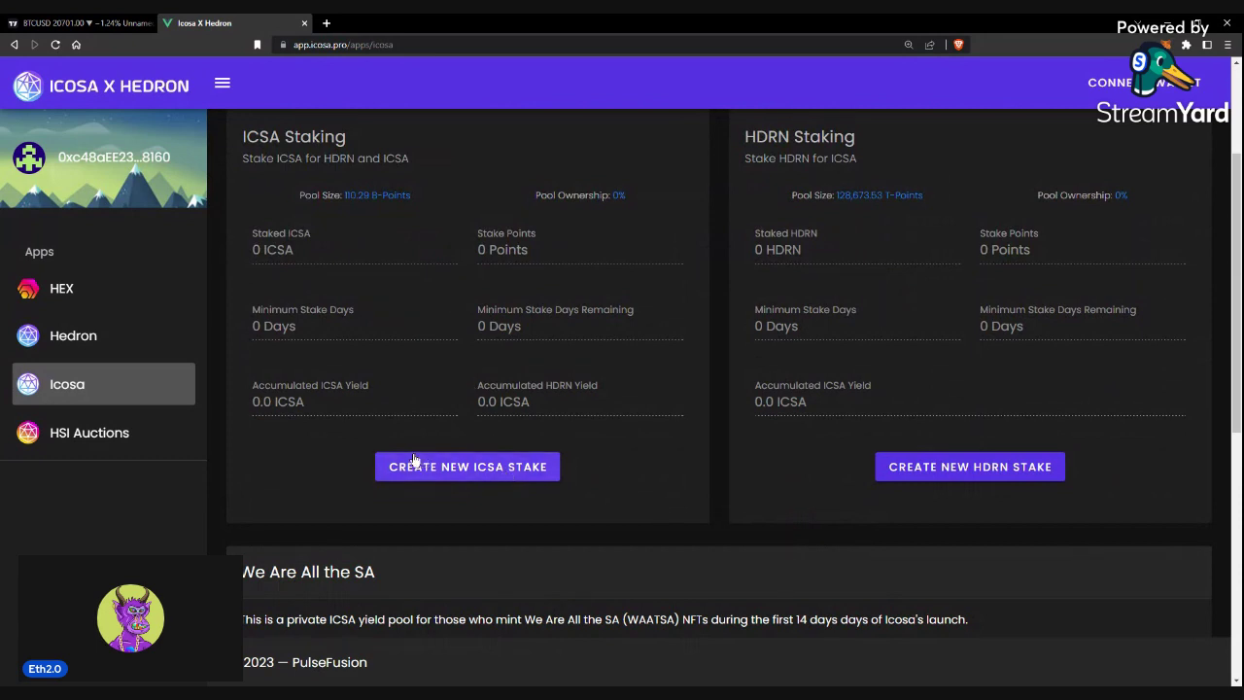
- Open HSI Auctions and show 100 rows per page in the Borrowed HSI HEX Stakes table
click(142, 436)
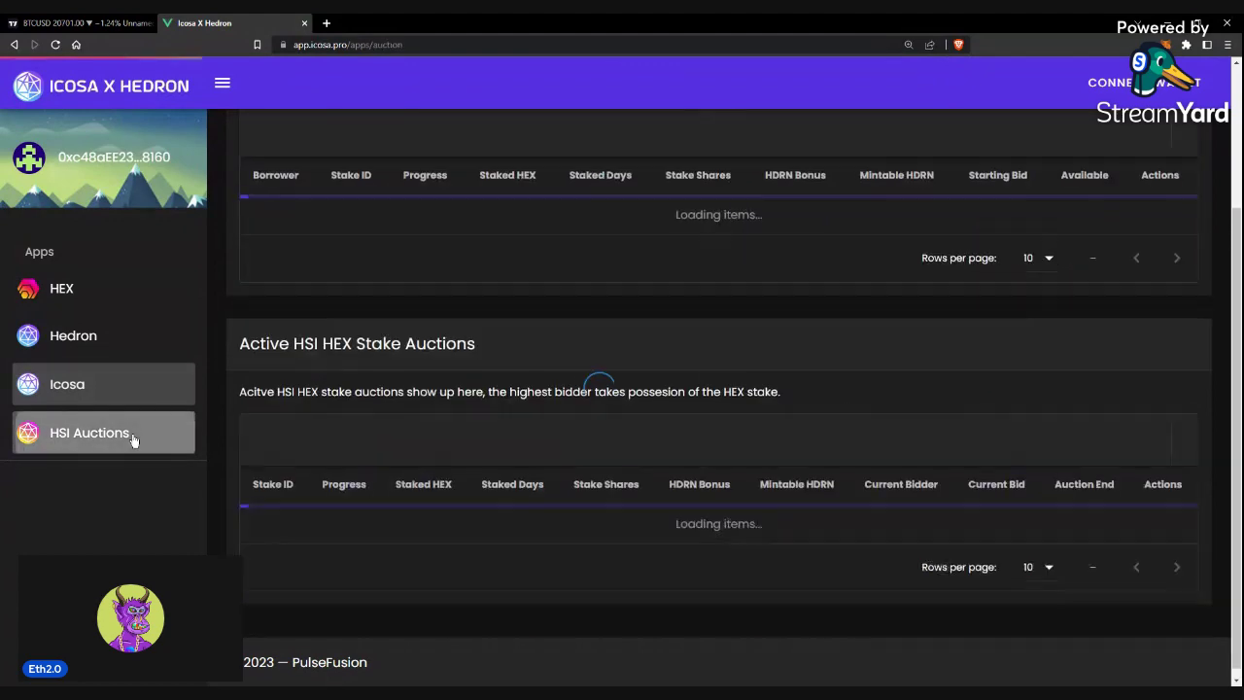
scroll(703, 436, down, 2)
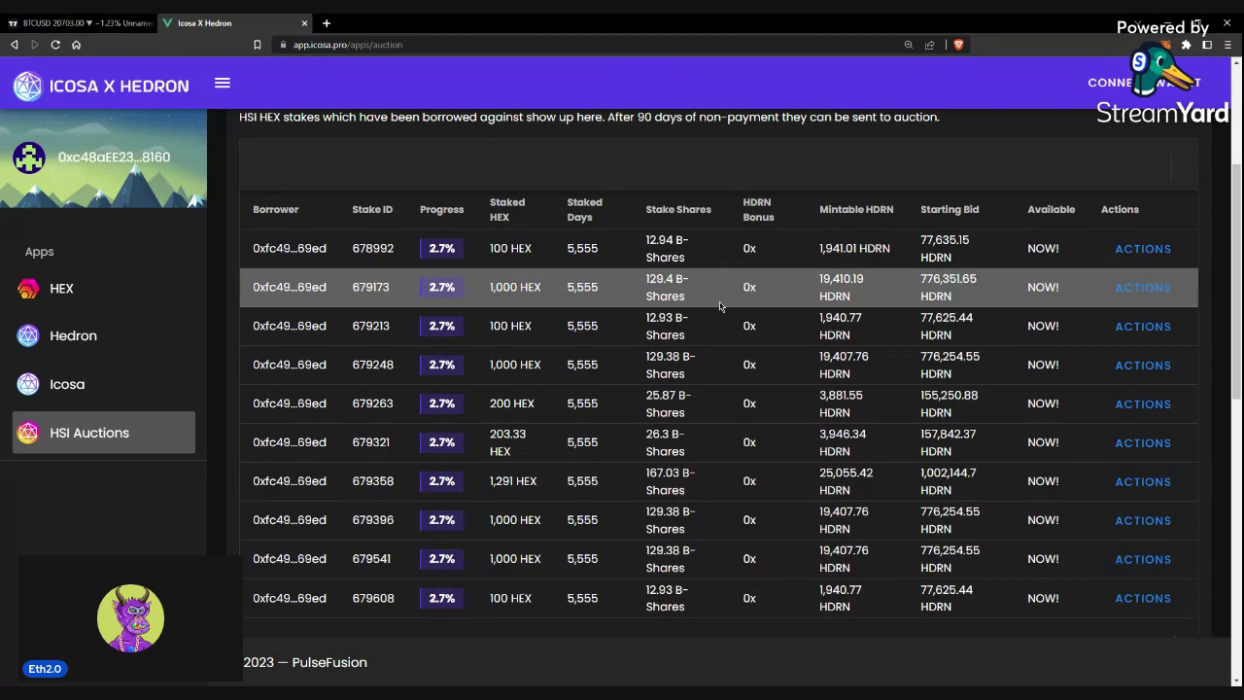
scroll(720, 306, down, 1)
scroll(720, 306, down, 1)
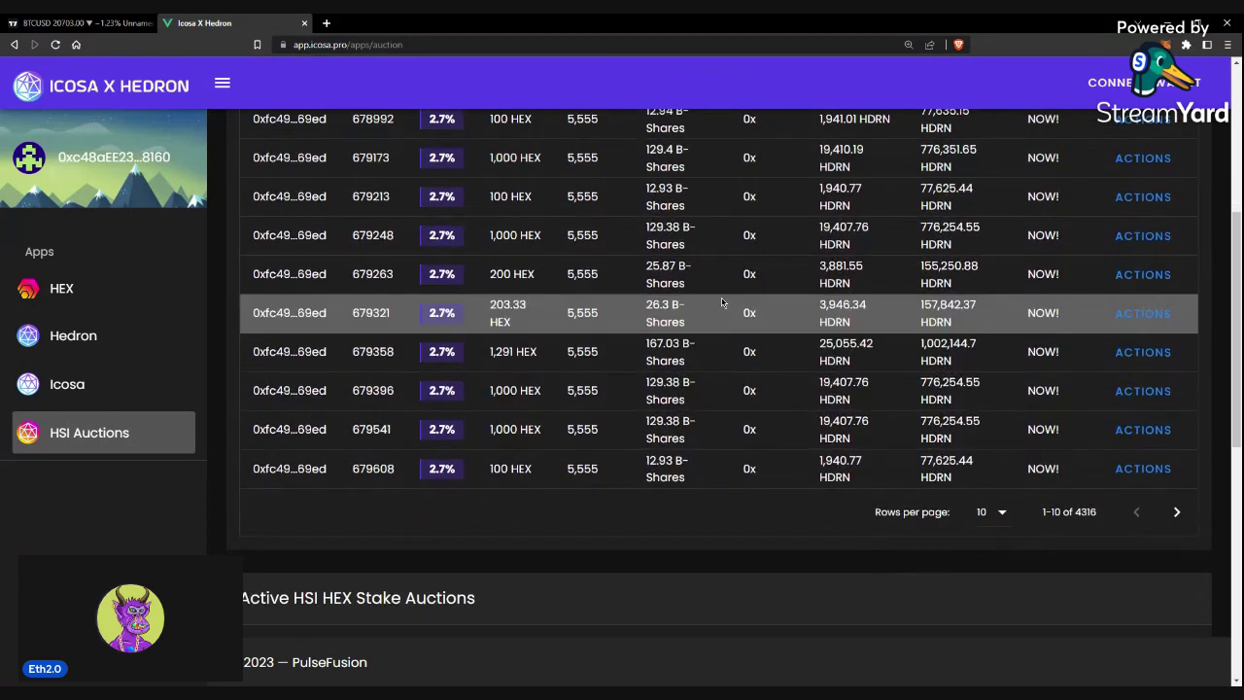
click(993, 513)
click(999, 649)
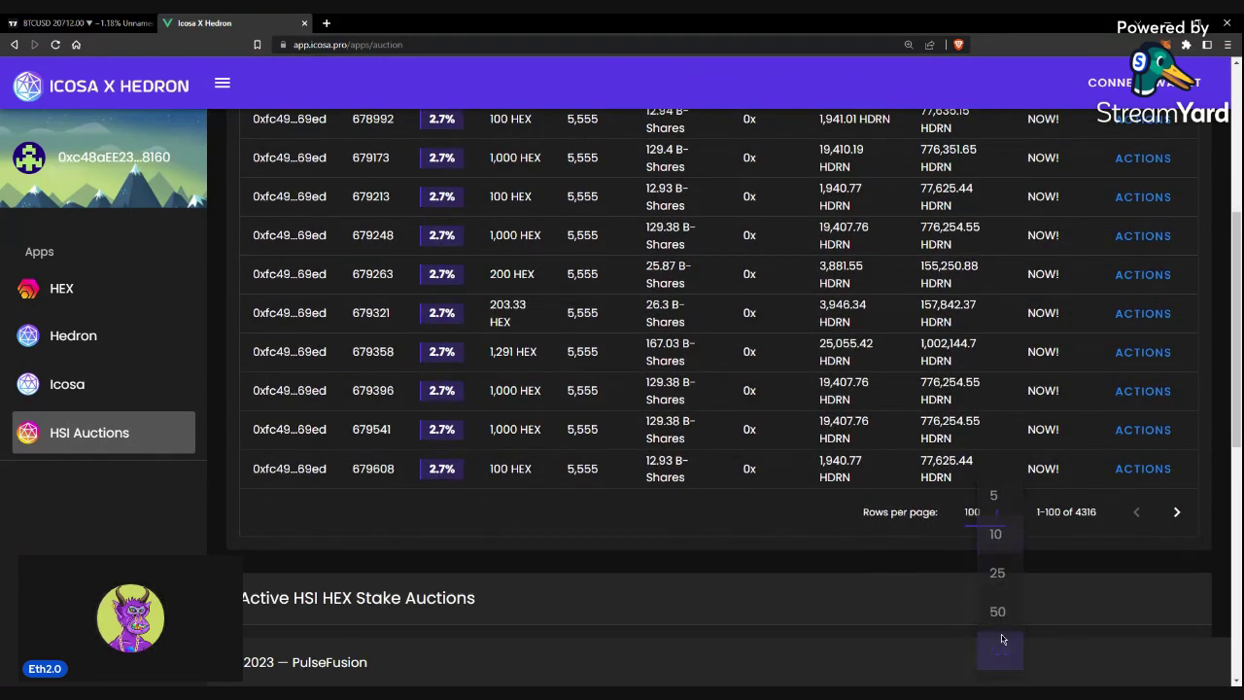
- Bring up the liquidation auction form for the borrowed 1,000 HEX stake with 4,444 staked days, and cancel it
scroll(873, 415, up, 3)
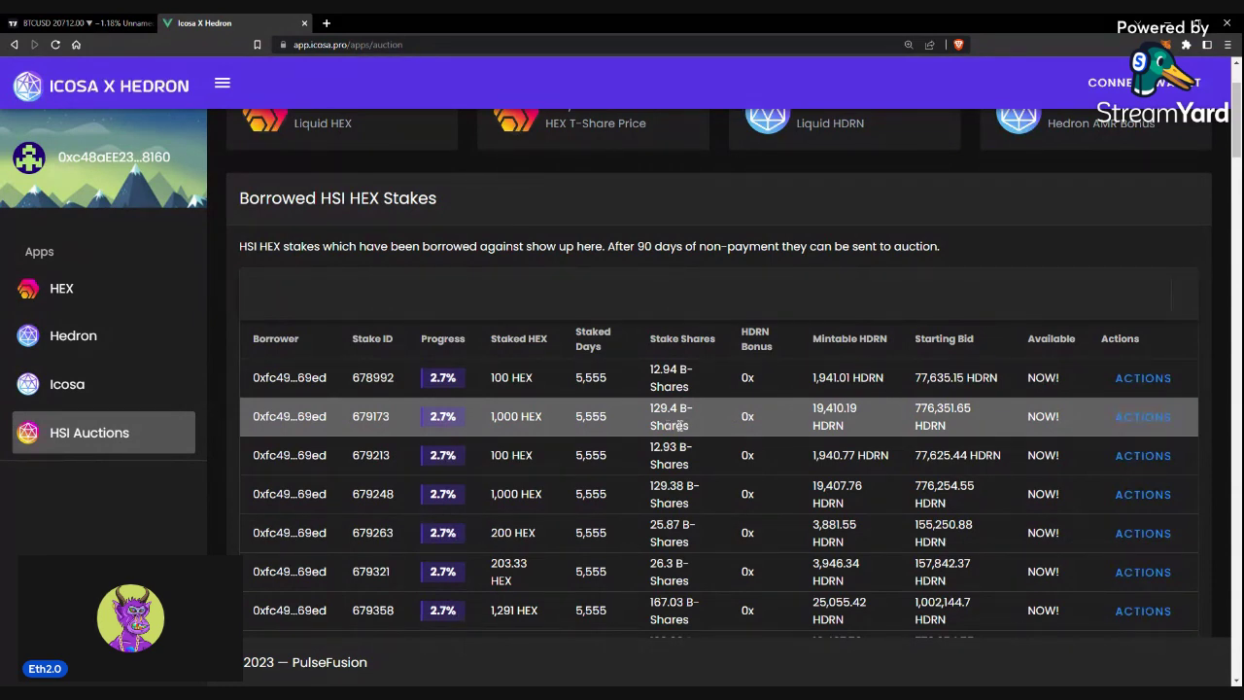
scroll(776, 449, down, 2)
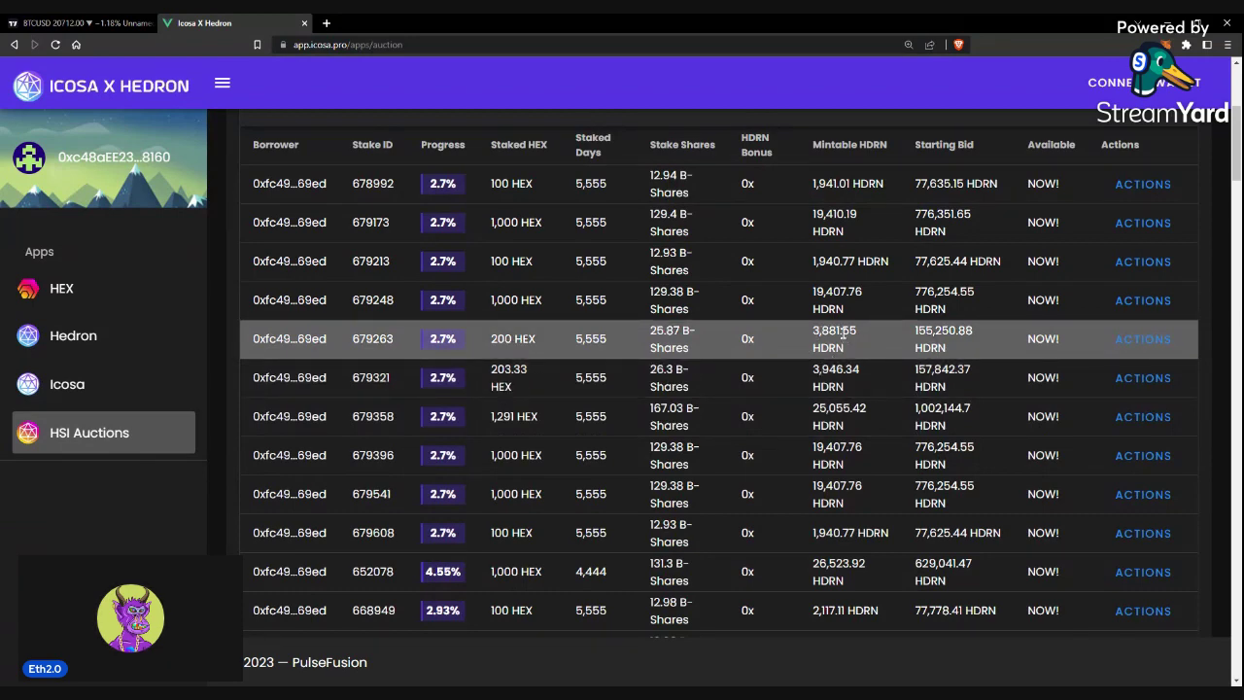
scroll(844, 333, down, 1)
scroll(851, 309, down, 1)
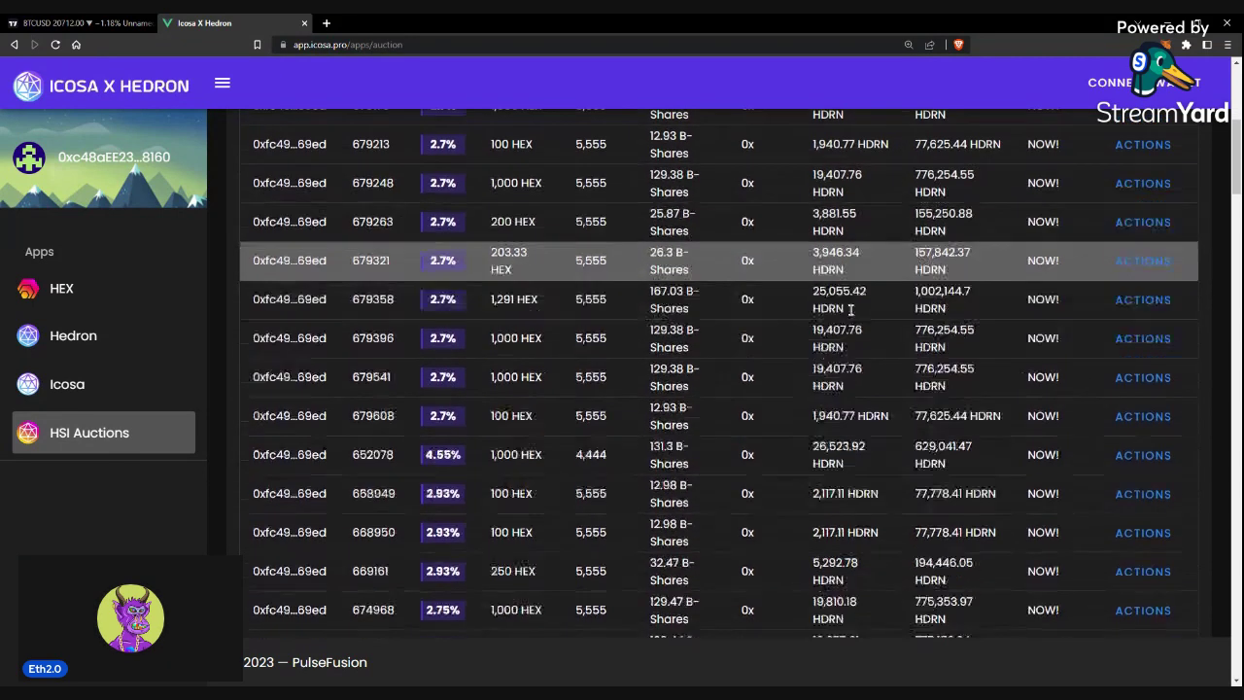
scroll(851, 309, down, 2)
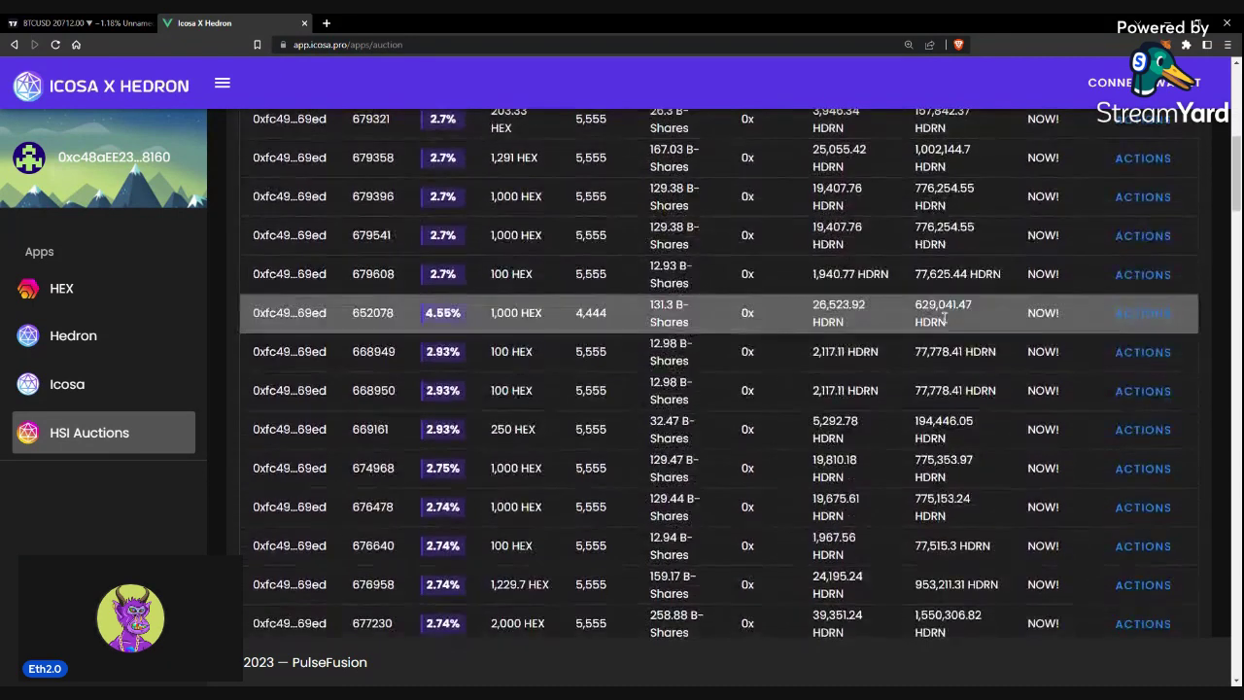
click(1144, 314)
click(1143, 355)
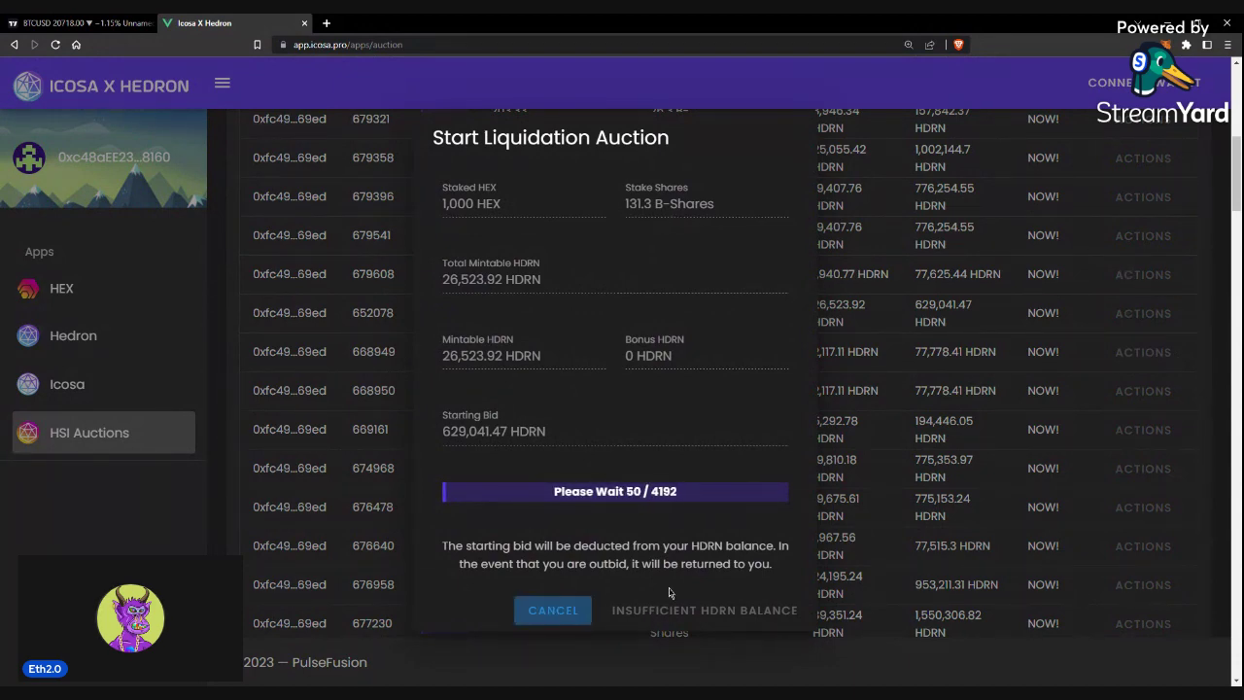
click(553, 611)
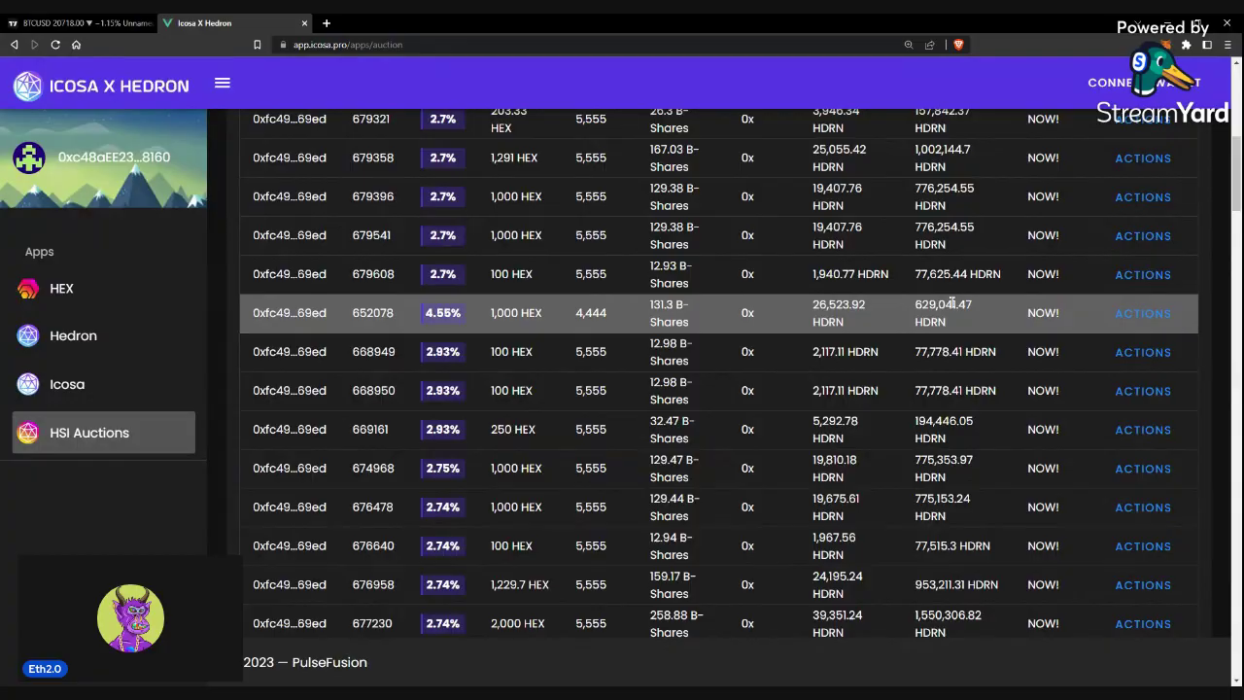
- Examine the remaining borrowed stakes and the stake shares and current bid of the 45,000 HEX stake among the active auctions
scroll(960, 313, down, 5)
scroll(961, 313, down, 9)
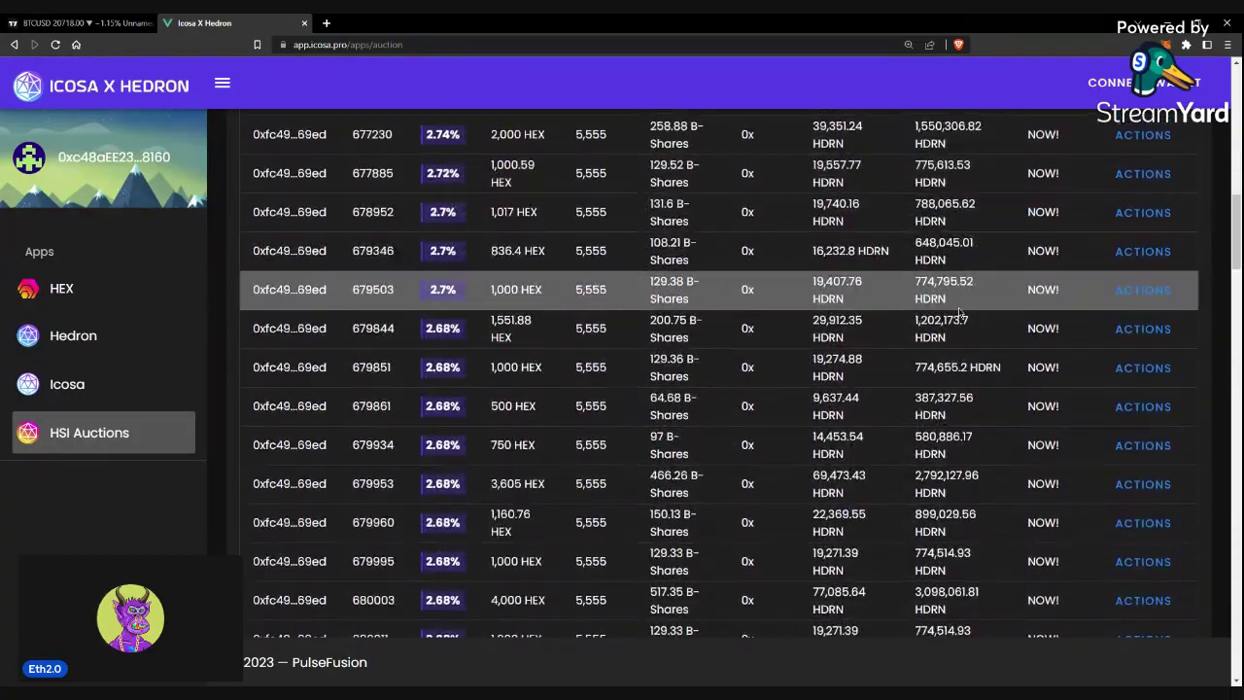
scroll(963, 315, down, 10)
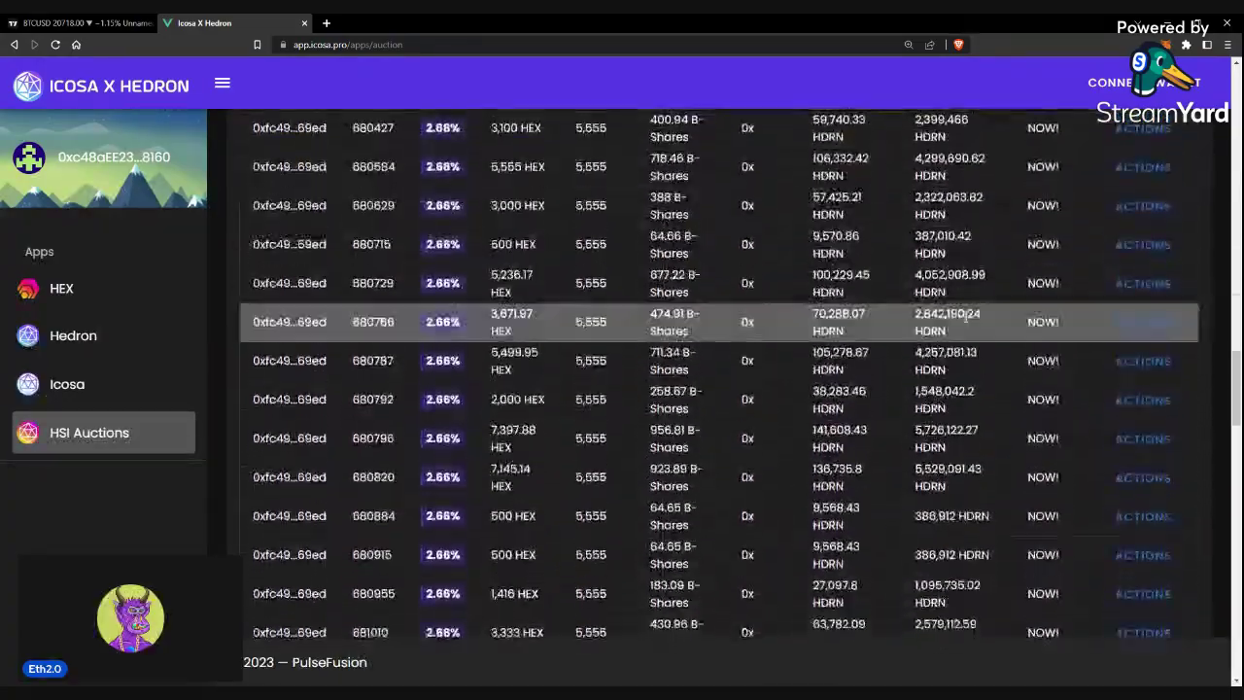
scroll(970, 330, up, 2)
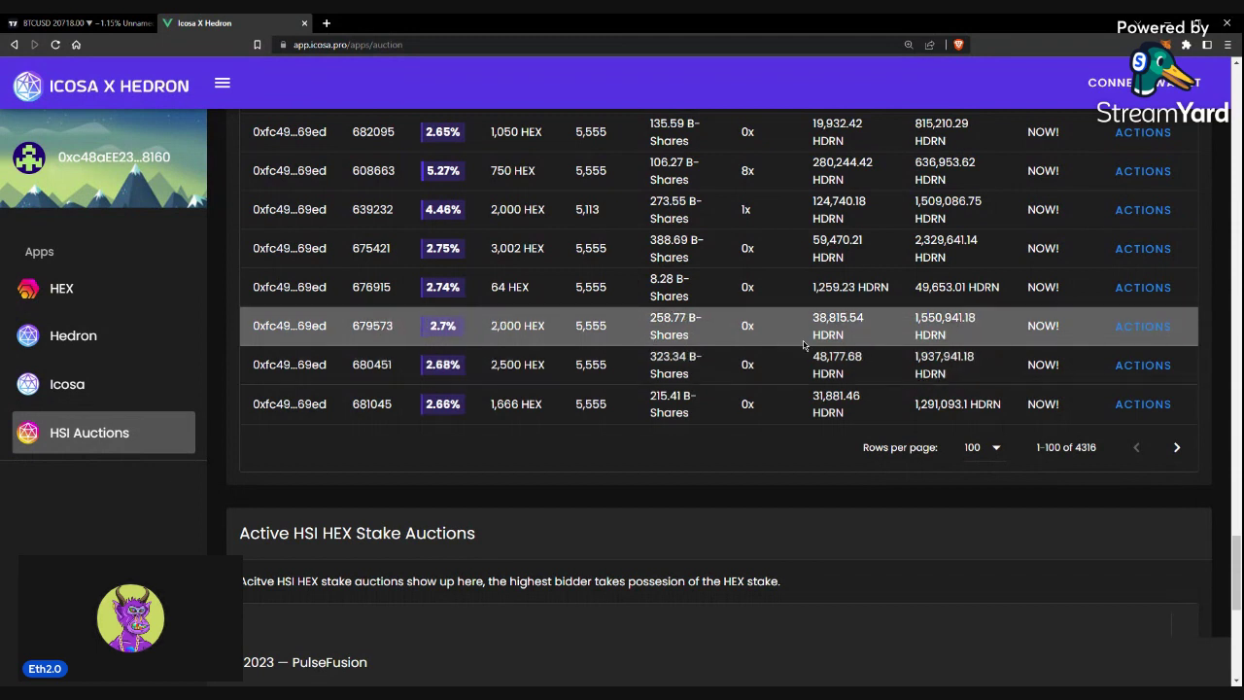
scroll(807, 349, down, 5)
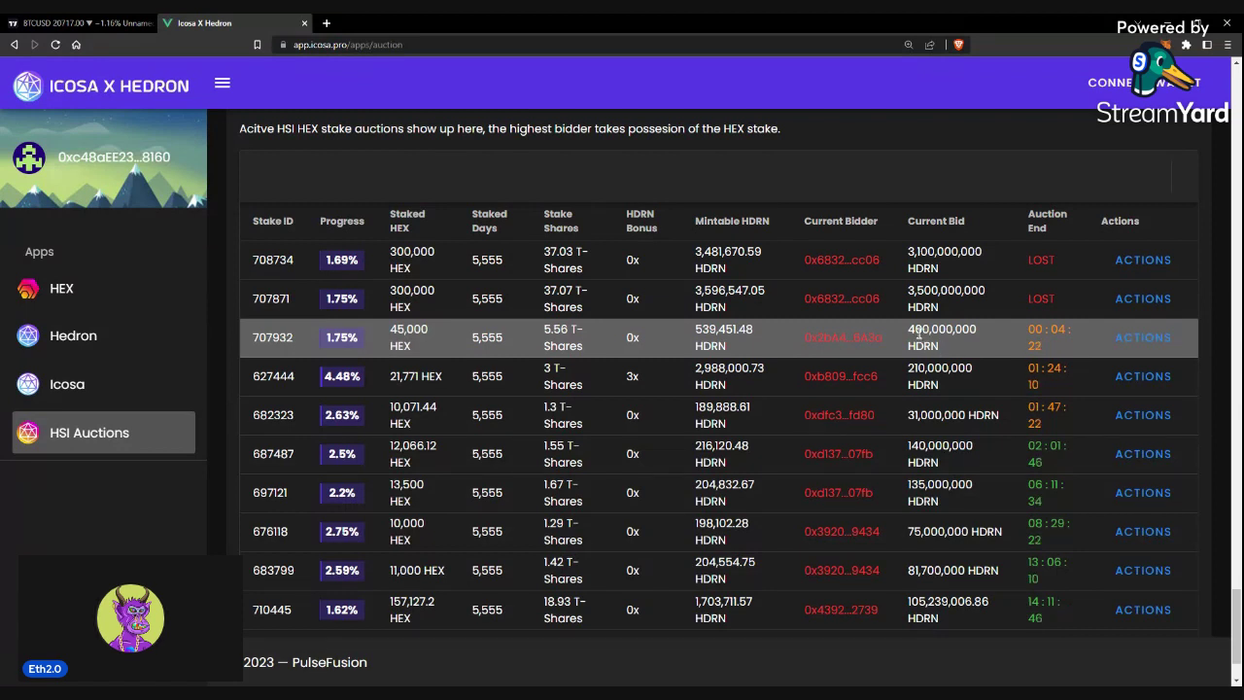
drag(542, 331, 599, 333)
drag(906, 331, 990, 337)
drag(543, 331, 558, 330)
click(545, 331)
double_click(550, 330)
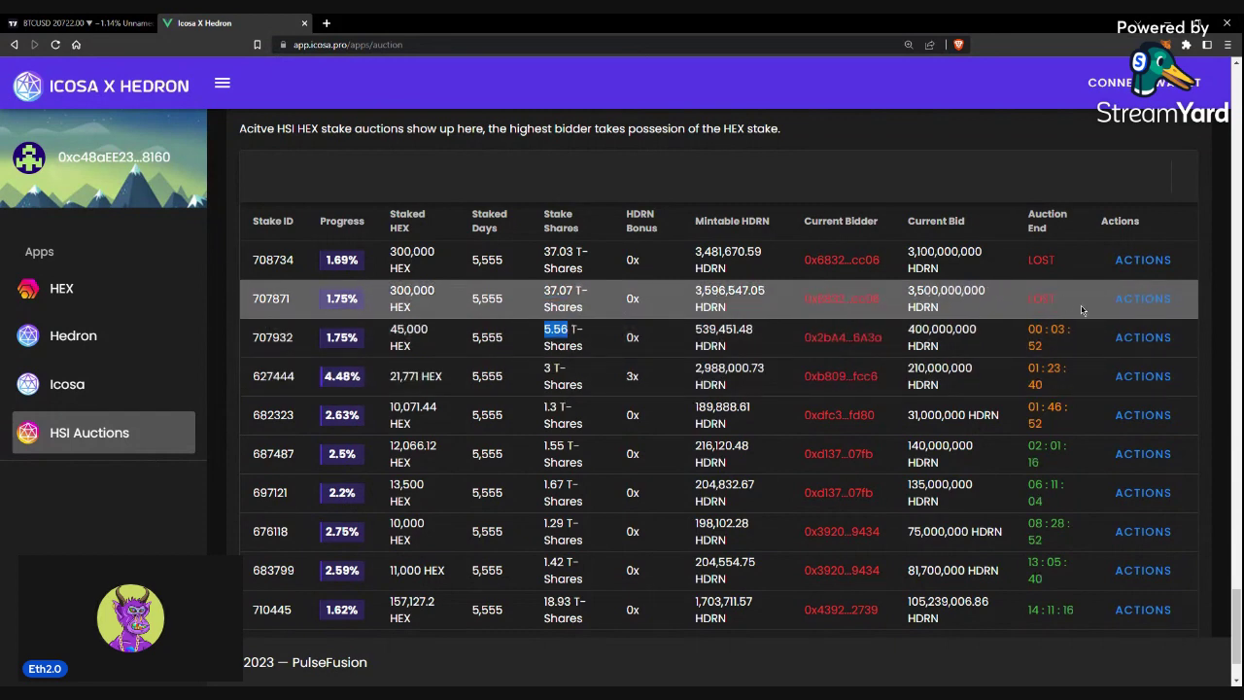
- Try to bid 425000000 HDRN on the active auction of the 45,000 HEX stake, and cancel the bid
click(1125, 338)
click(1118, 375)
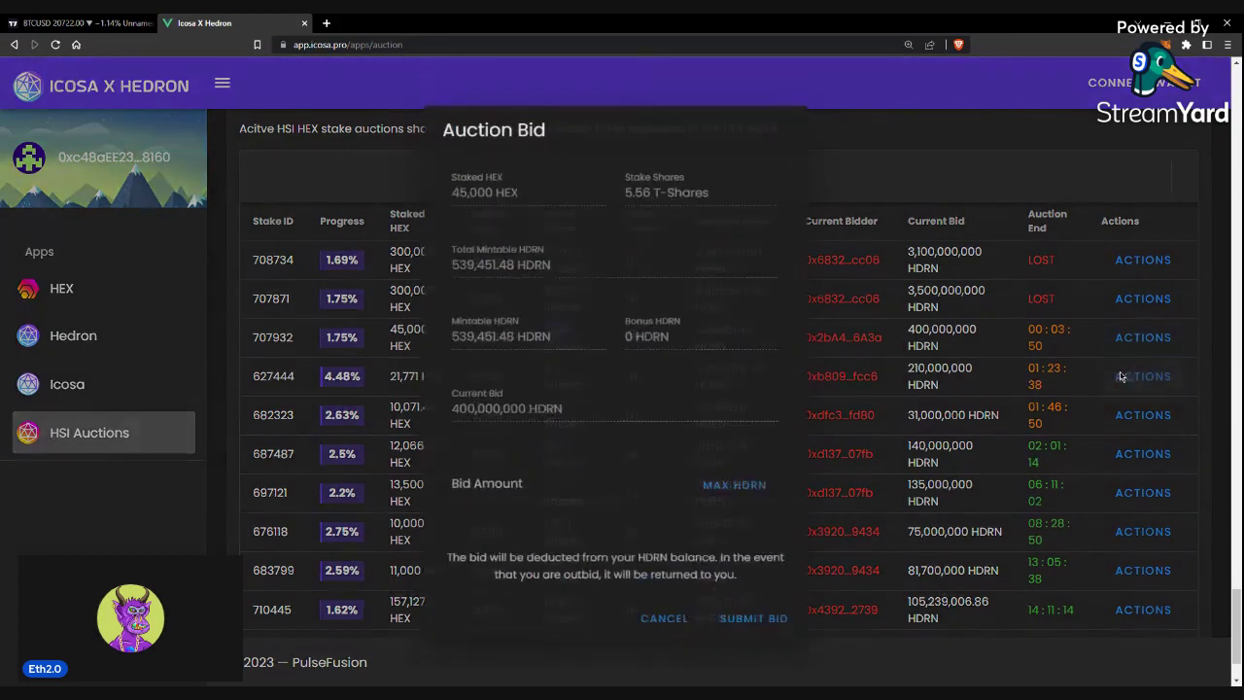
click(513, 478)
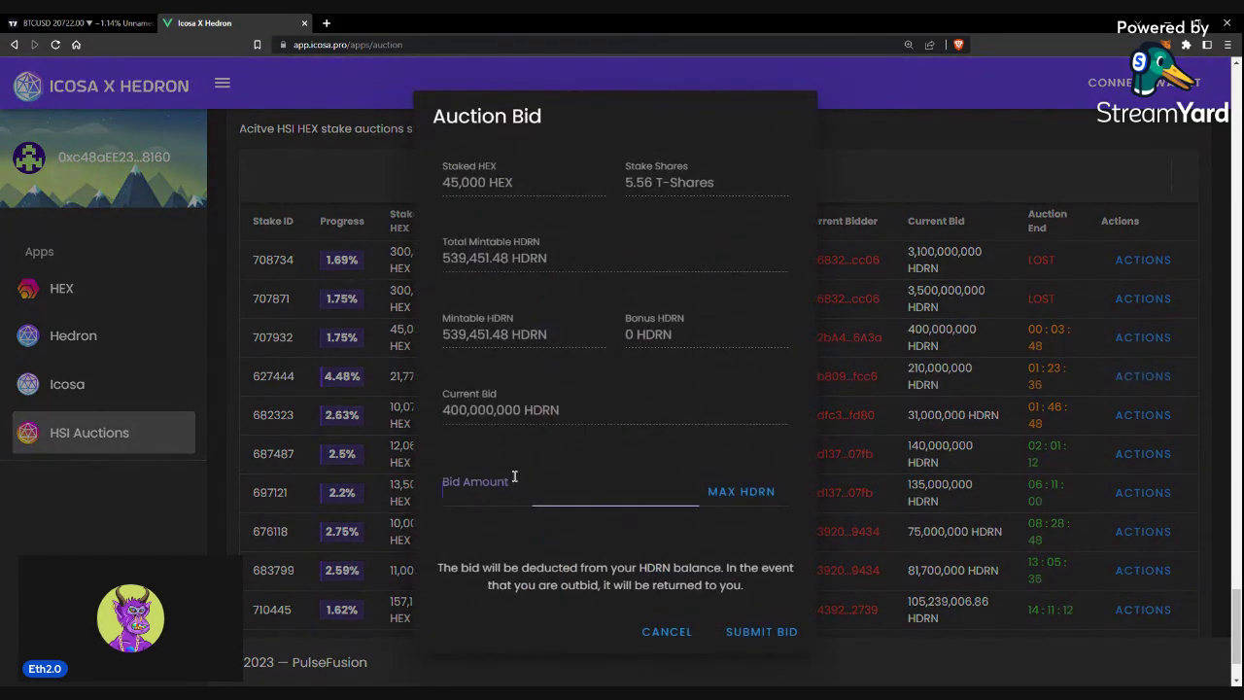
text(4)
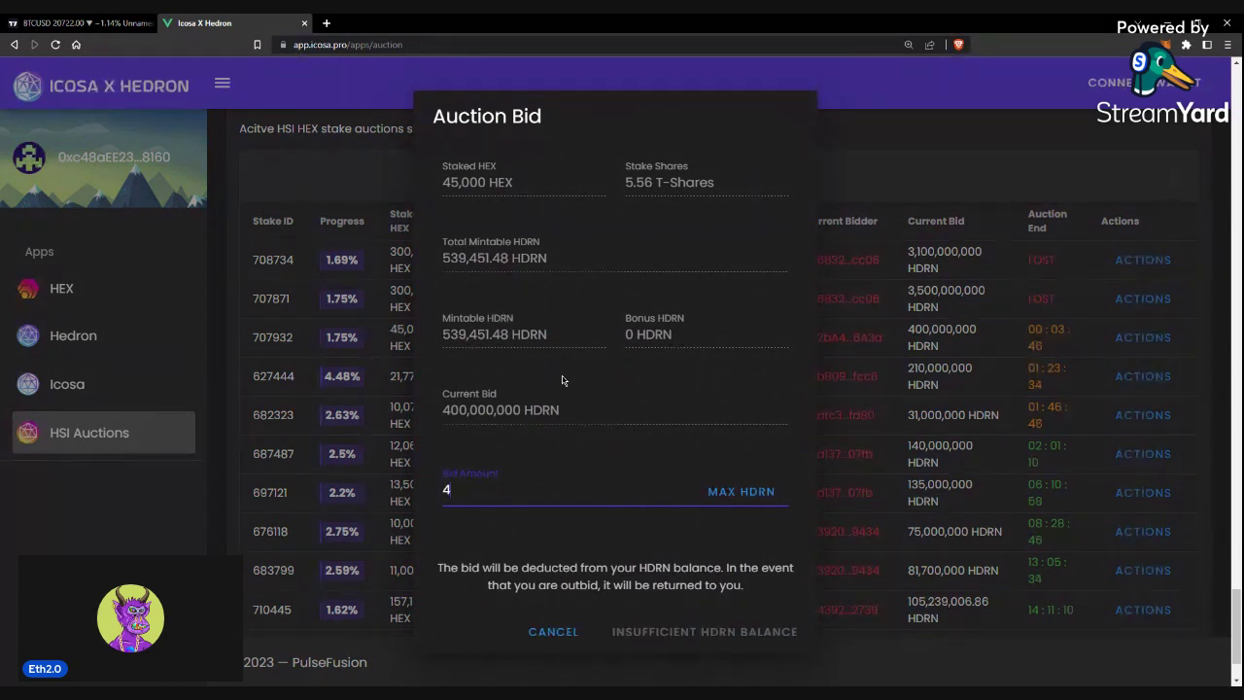
text(25000000)
click(697, 637)
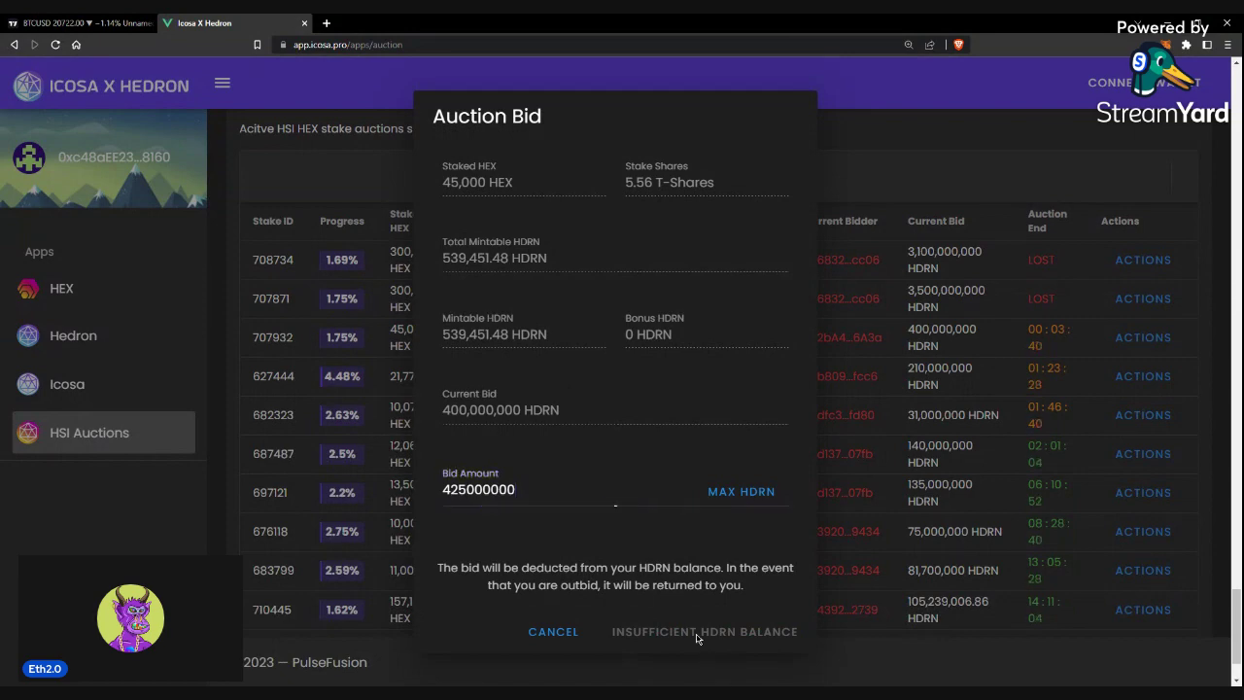
click(553, 632)
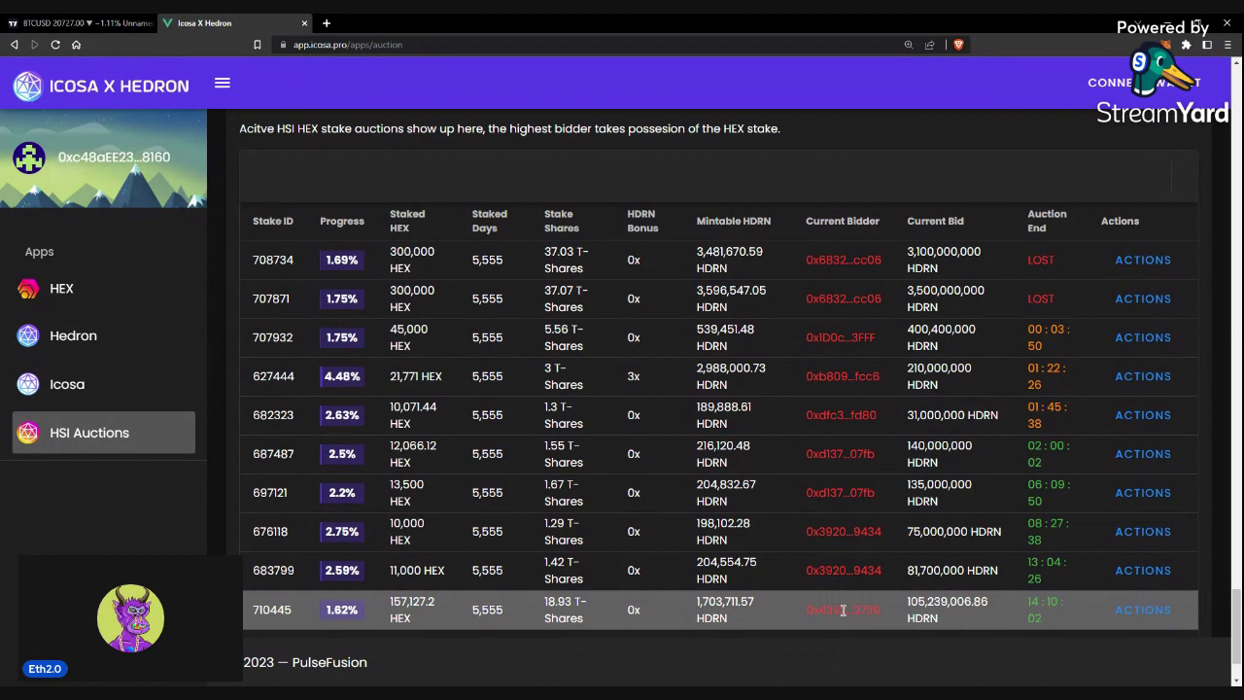
scroll(843, 603, up, 5)
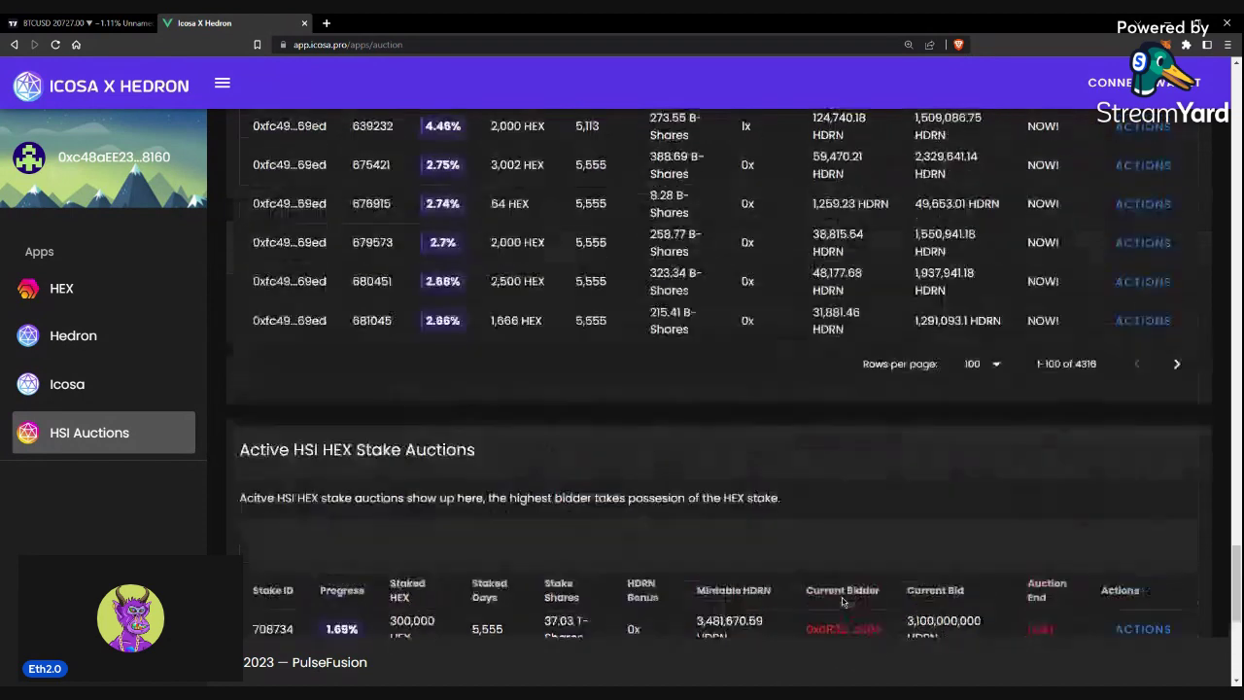